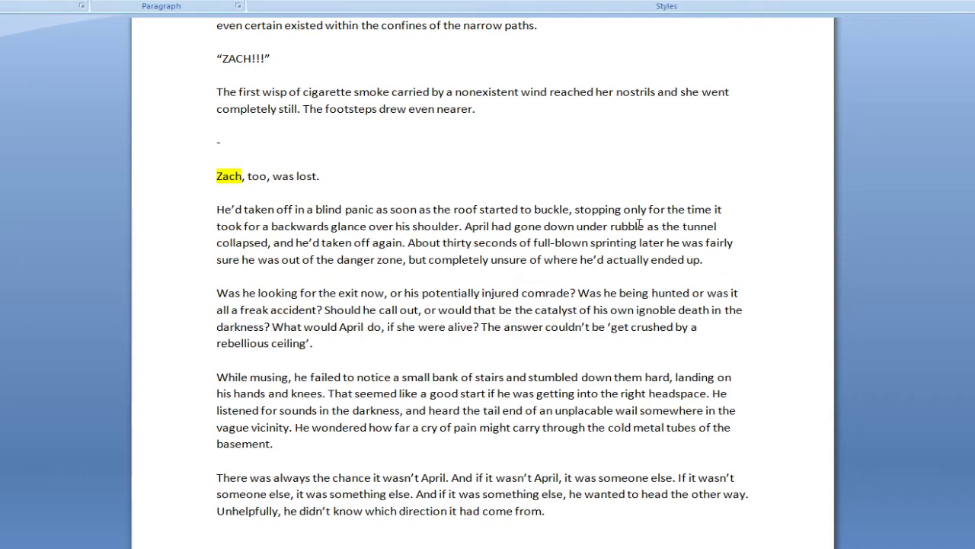
Read the lost-in-the-basement scene from the cigarette smoke paragraph through the room with the idol and the pit.
{"action": "left_click_drag", "start_coordinate": [216, 93], "coordinate": [518, 113]}
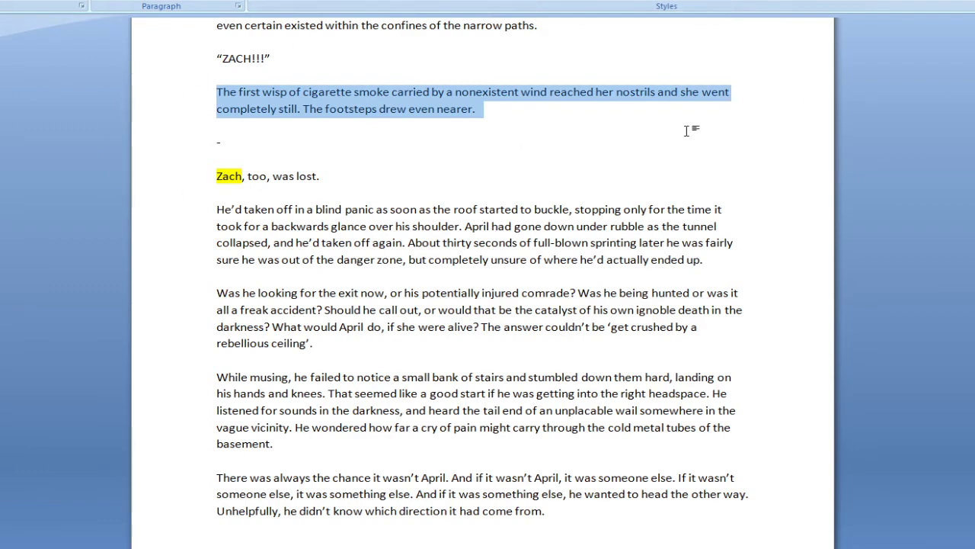
{"action": "left_click", "coordinate": [492, 120]}
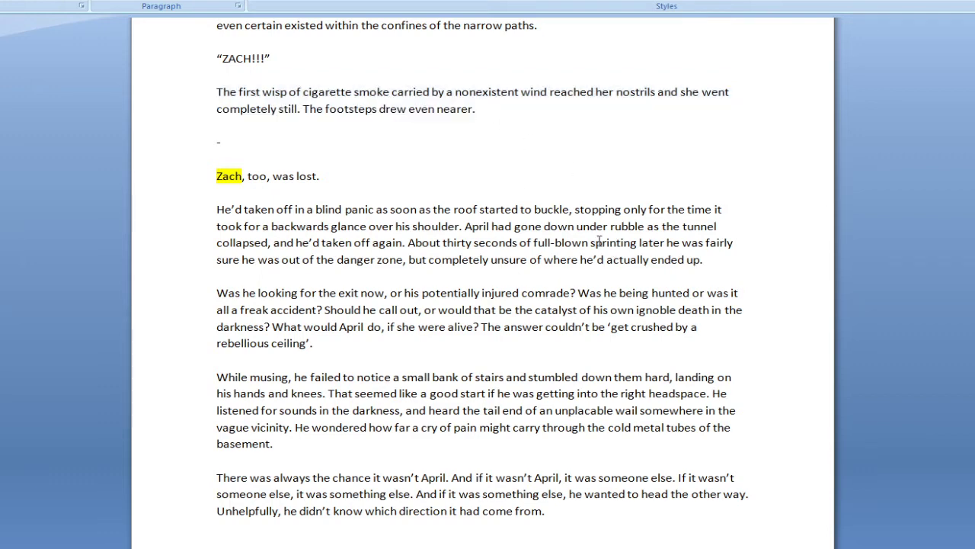
{"action": "left_click", "coordinate": [218, 176]}
{"action": "scroll", "coordinate": [482, 266], "scroll_direction": "down", "scroll_amount": 2}
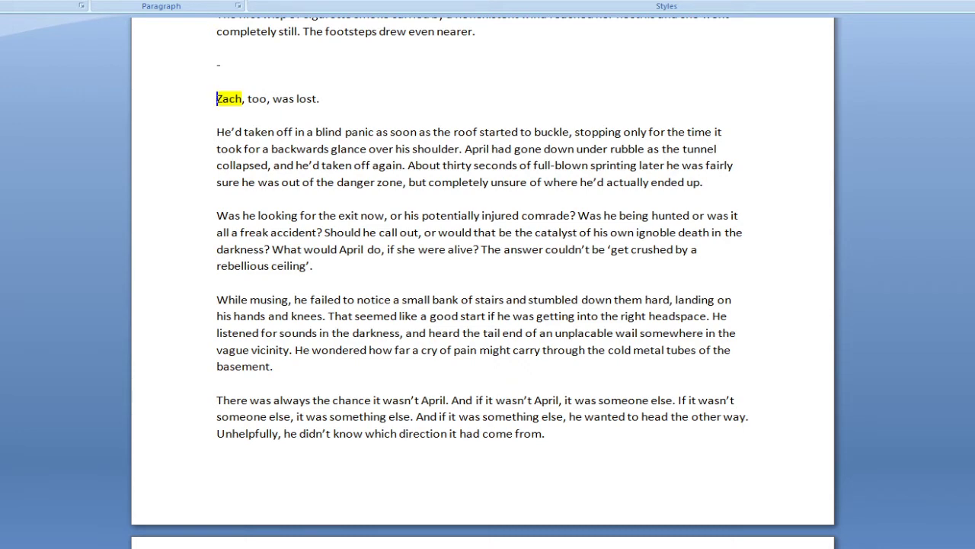
{"action": "scroll", "coordinate": [484, 278], "scroll_direction": "down", "scroll_amount": 4}
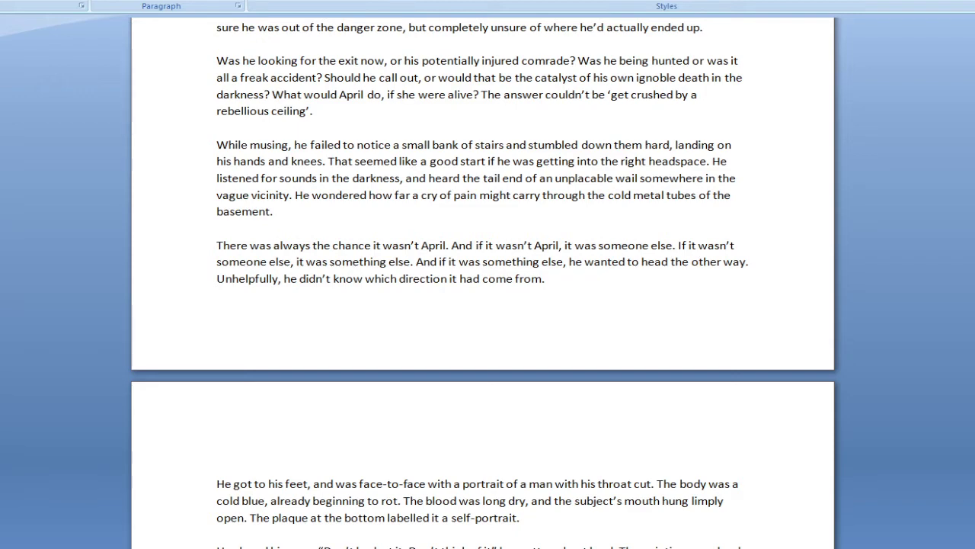
{"action": "scroll", "coordinate": [485, 281], "scroll_direction": "down", "scroll_amount": 2}
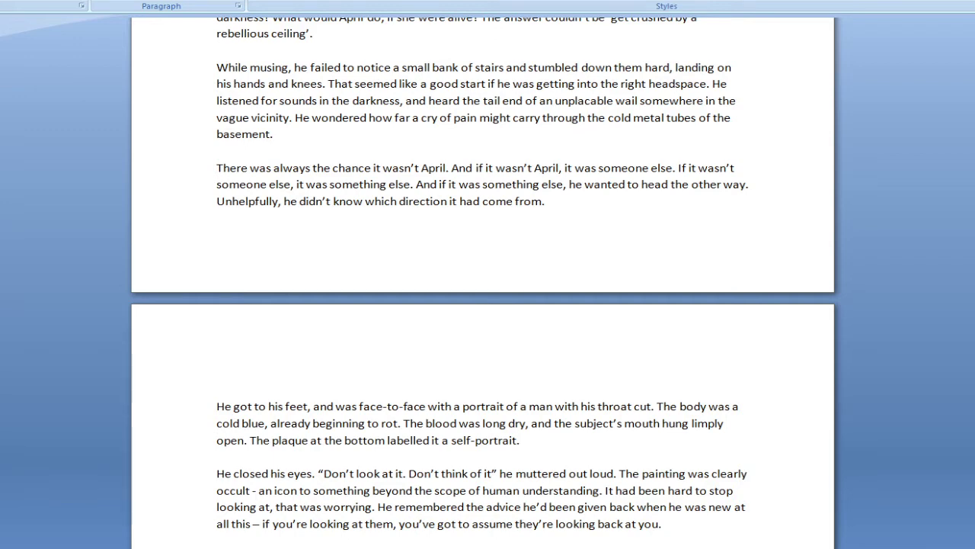
{"action": "scroll", "coordinate": [483, 305], "scroll_direction": "down", "scroll_amount": 2}
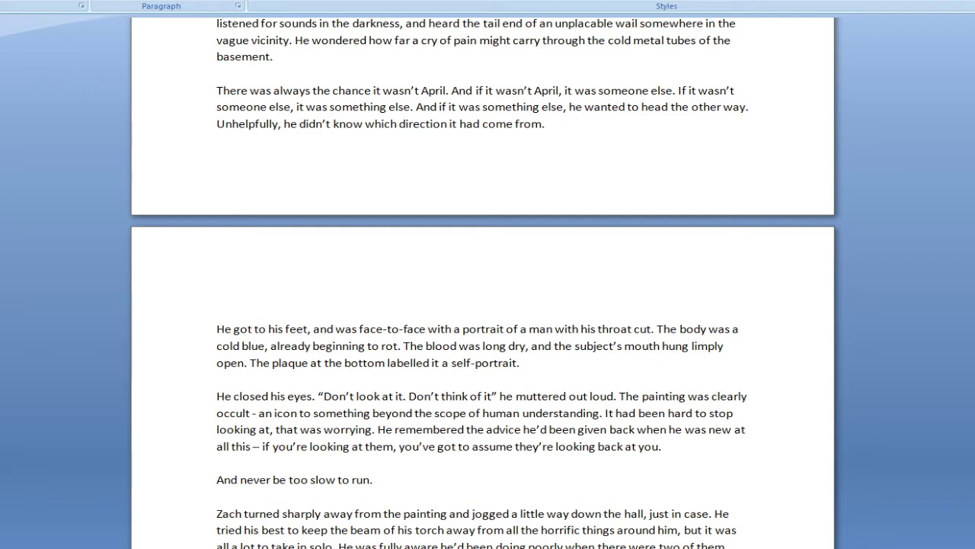
{"action": "scroll", "coordinate": [483, 304], "scroll_direction": "down", "scroll_amount": 5}
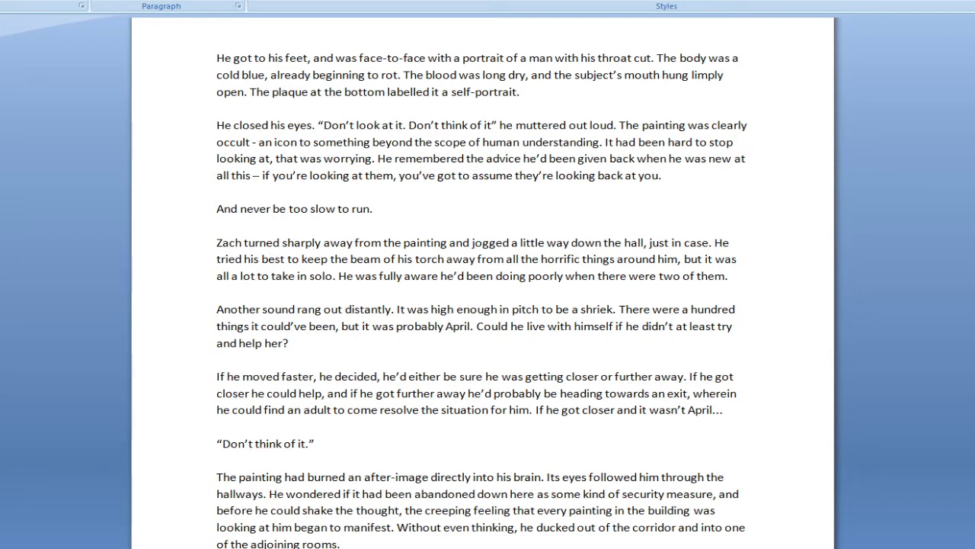
{"action": "scroll", "coordinate": [483, 305], "scroll_direction": "down", "scroll_amount": 2}
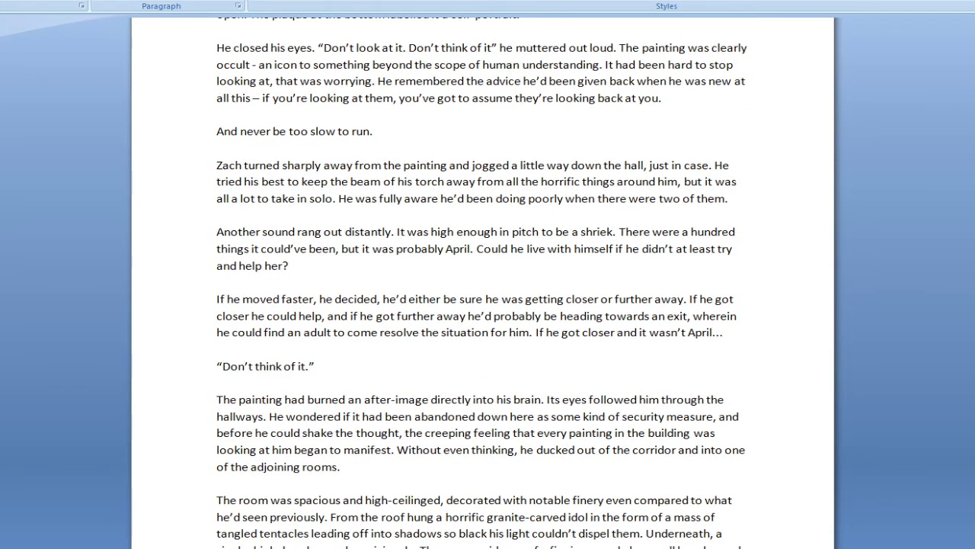
{"action": "scroll", "coordinate": [483, 305], "scroll_direction": "down", "scroll_amount": 2}
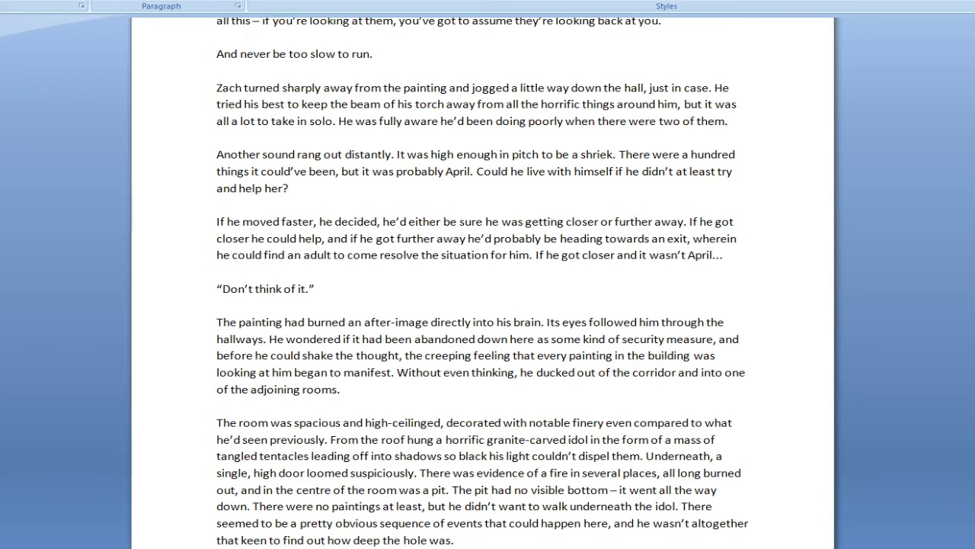
{"action": "scroll", "coordinate": [483, 282], "scroll_direction": "down", "scroll_amount": 2}
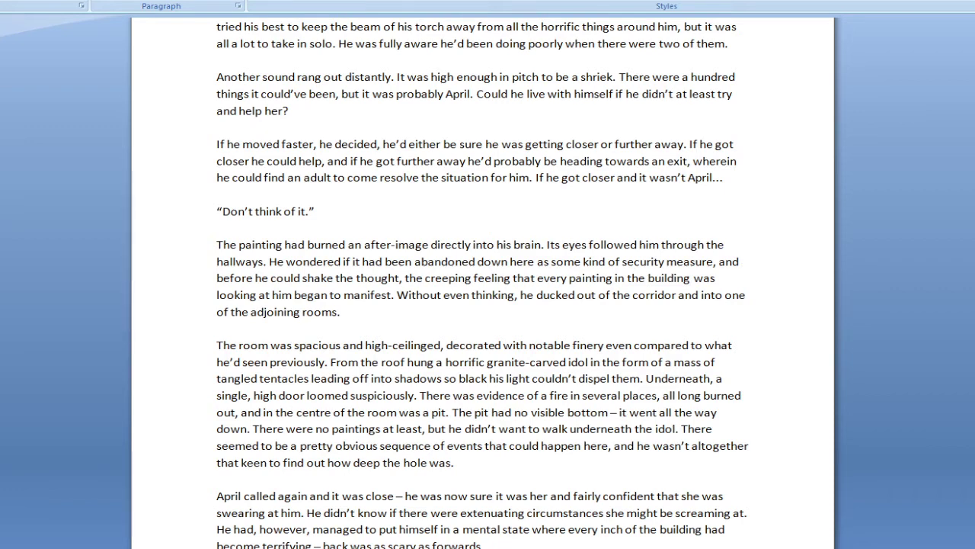
{"action": "scroll", "coordinate": [488, 305], "scroll_direction": "down", "scroll_amount": 2}
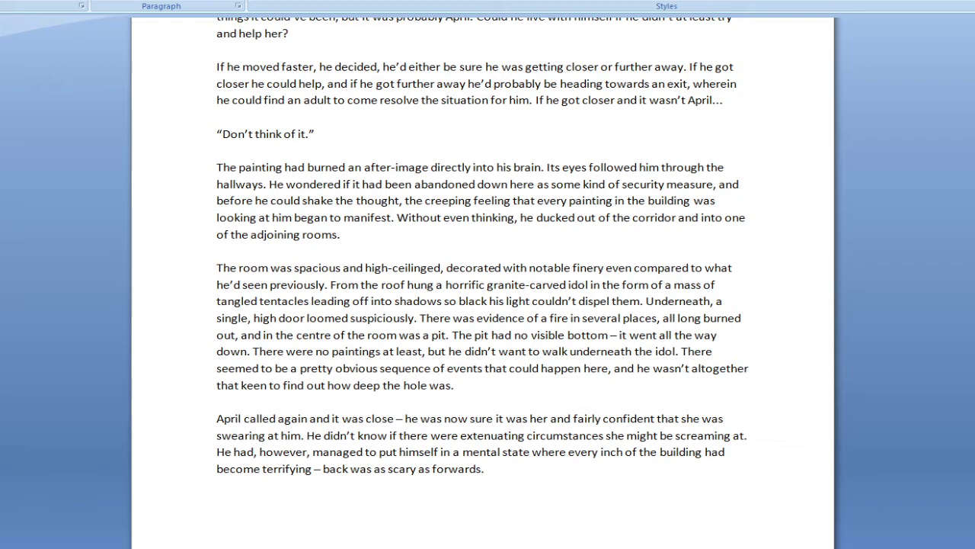
{"action": "scroll", "coordinate": [484, 277], "scroll_direction": "down", "scroll_amount": 3}
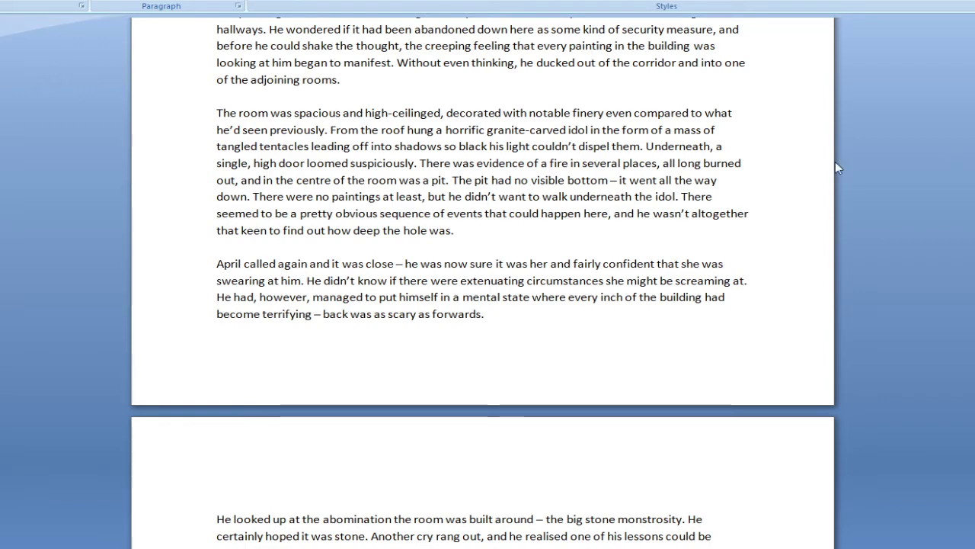
Replace the word "visible" with "observable" in the sentence about the pit's bottom.
{"action": "left_click_drag", "start_coordinate": [564, 180], "coordinate": [533, 181]}
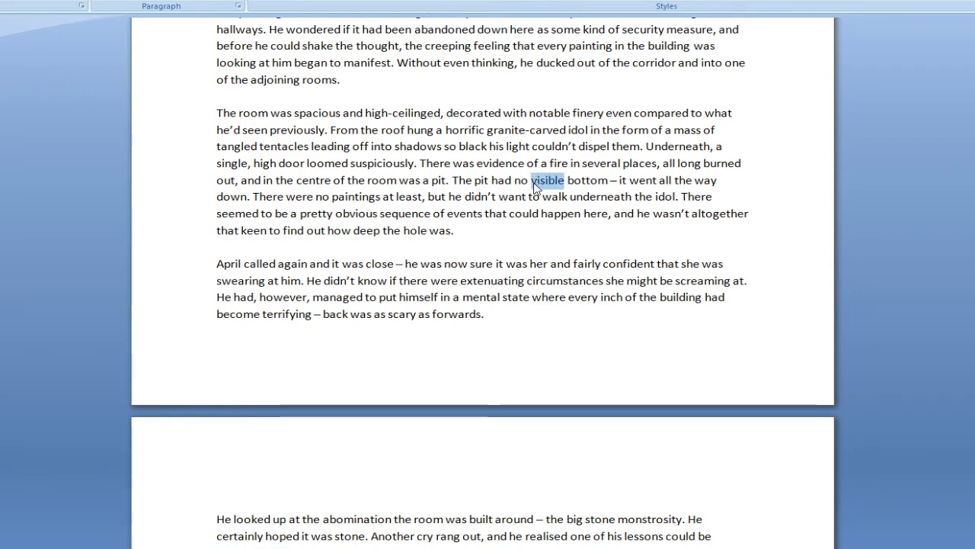
{"action": "type", "text": "observable"}
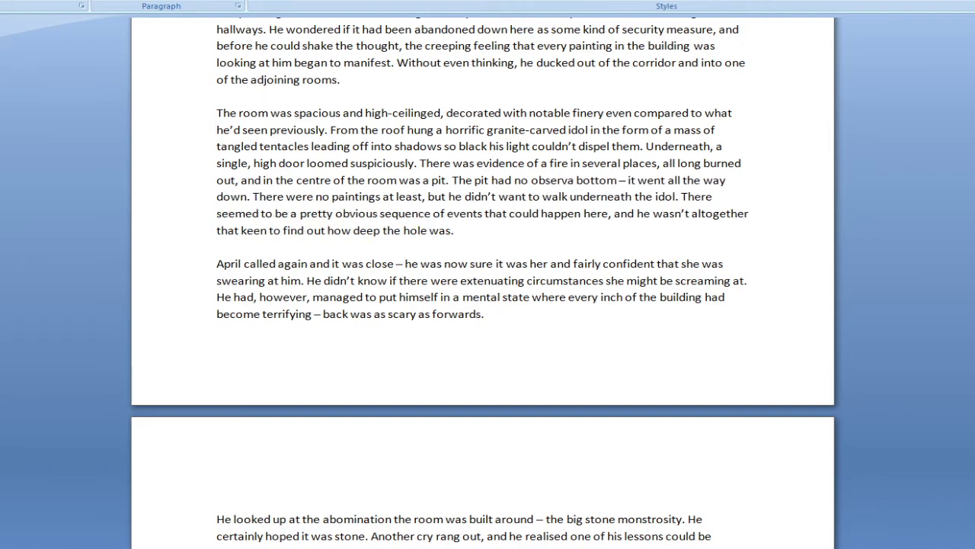
{"action": "left_click", "coordinate": [789, 108]}
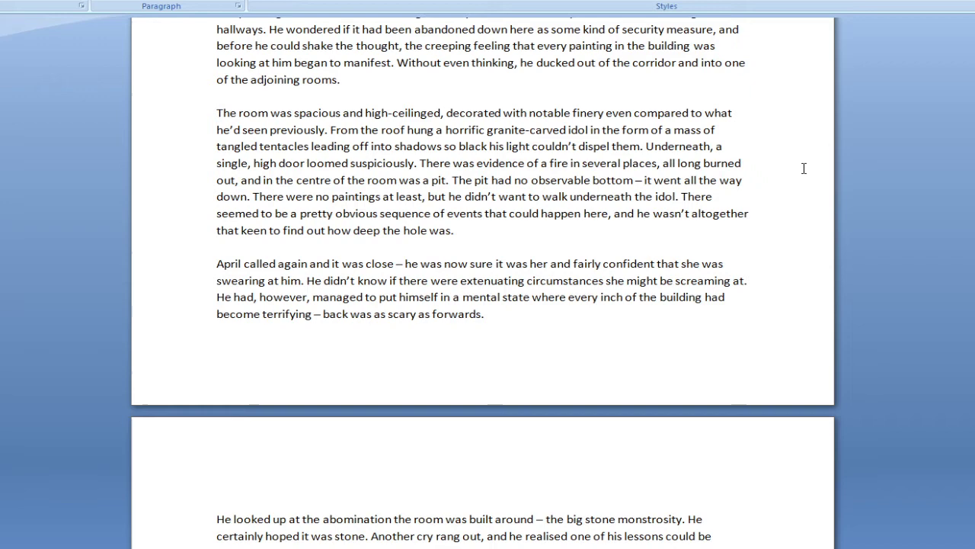
Replace "situation" with "stare down" at the end of the paragraph where the cactus is thrown.
{"action": "scroll", "coordinate": [804, 168], "scroll_direction": "down", "scroll_amount": 4}
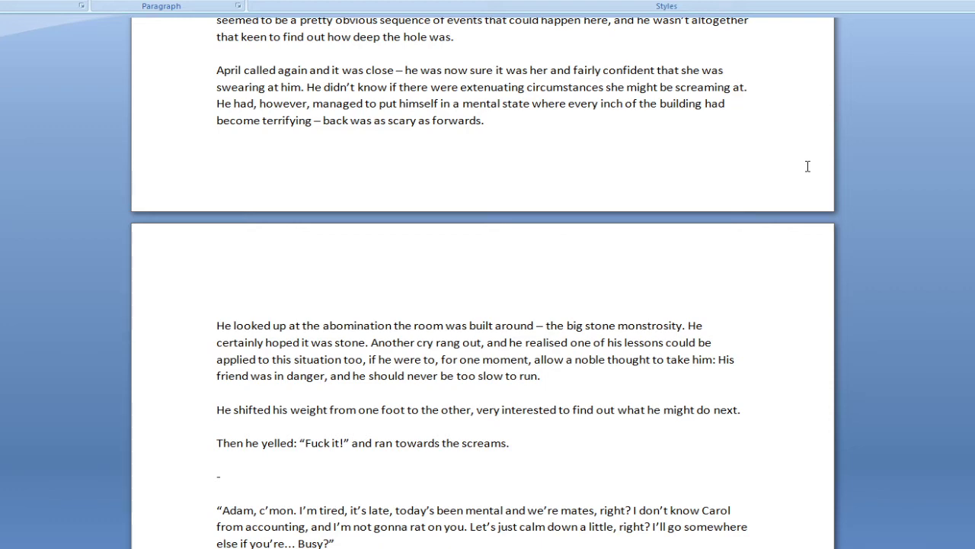
{"action": "scroll", "coordinate": [808, 166], "scroll_direction": "down", "scroll_amount": 5}
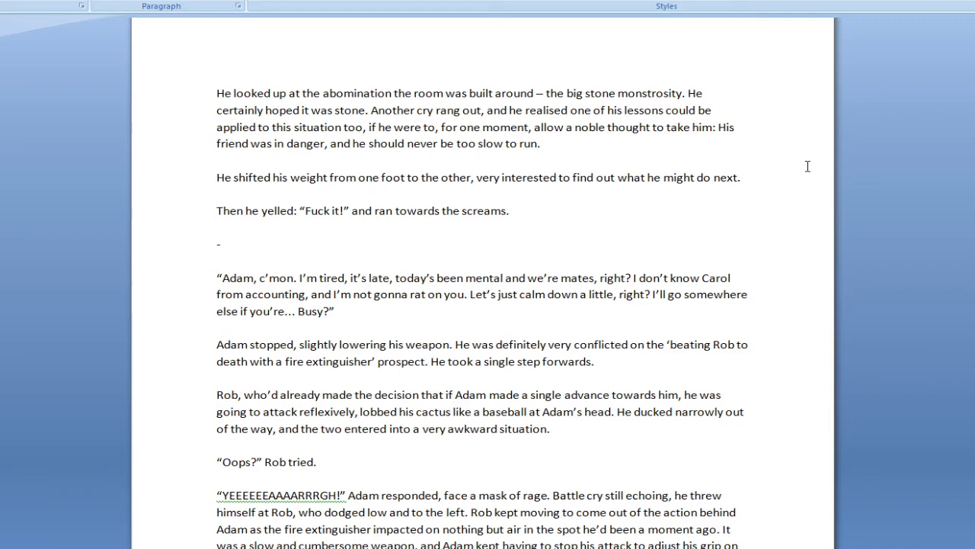
{"action": "scroll", "coordinate": [807, 166], "scroll_direction": "down", "scroll_amount": 5}
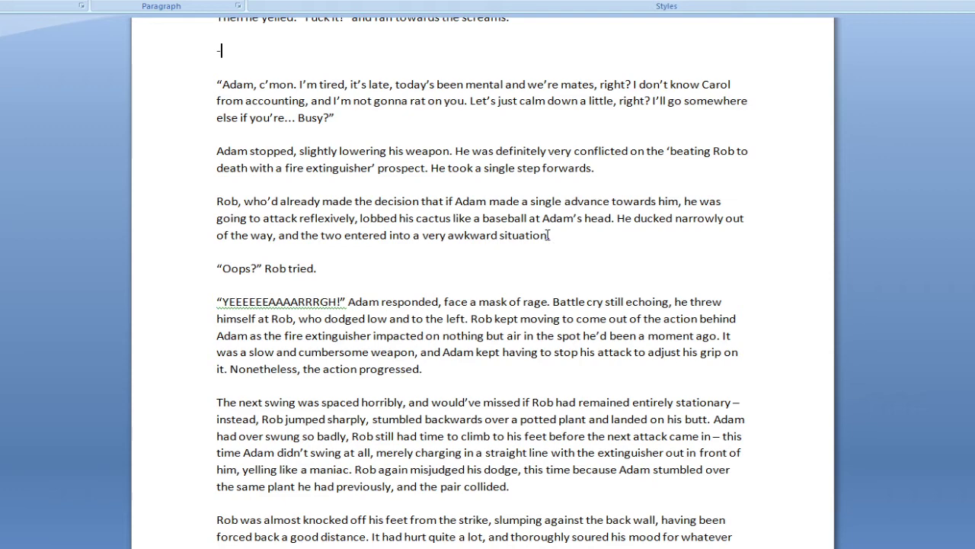
{"action": "left_click_drag", "start_coordinate": [548, 237], "coordinate": [504, 240]}
{"action": "type", "text": "taredown."}
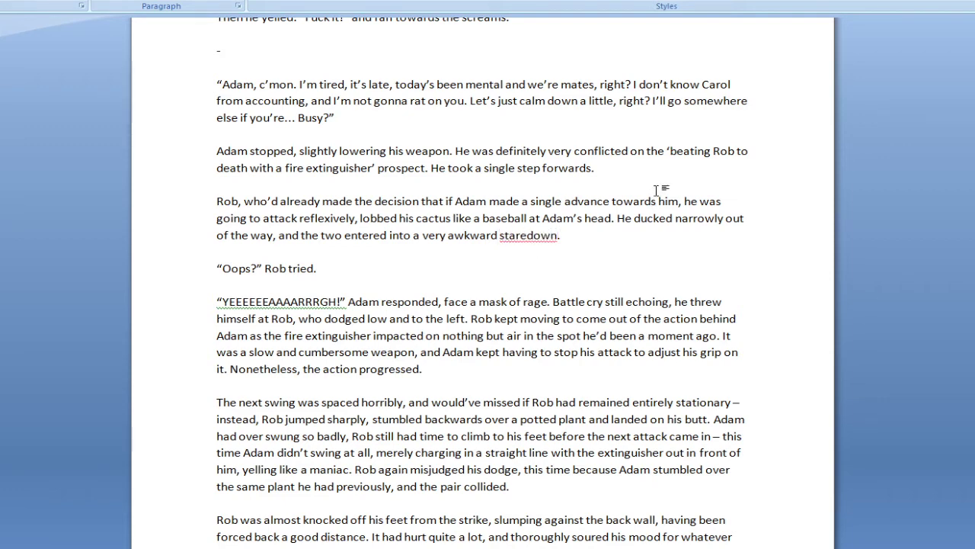
{"action": "left_click", "coordinate": [528, 236]}
{"action": "left_click", "coordinate": [669, 180]}
Read the fire extinguisher fight scene from the "Oops?" line through to the escape into the lift.
{"action": "scroll", "coordinate": [669, 180], "scroll_direction": "down", "scroll_amount": 2}
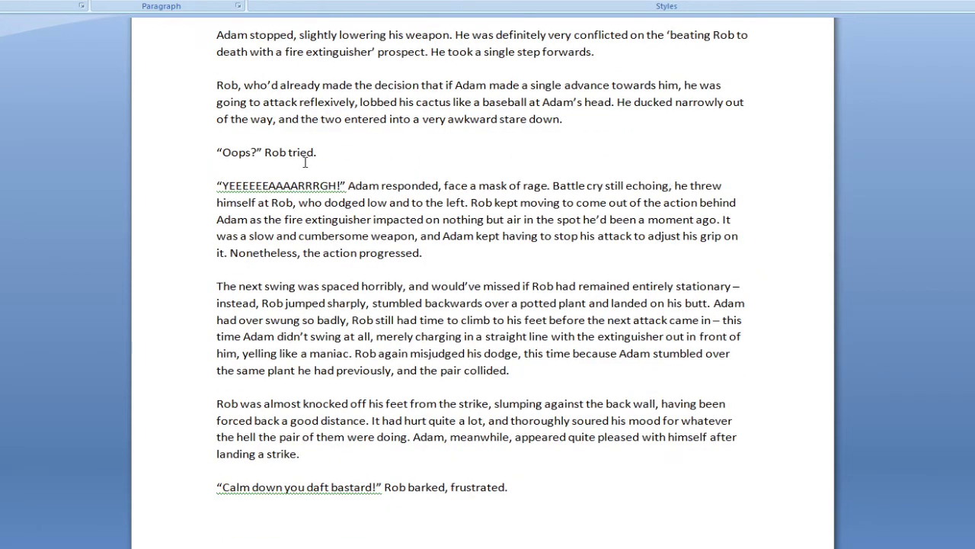
{"action": "left_click", "coordinate": [216, 151]}
{"action": "scroll", "coordinate": [483, 274], "scroll_direction": "down", "scroll_amount": 2}
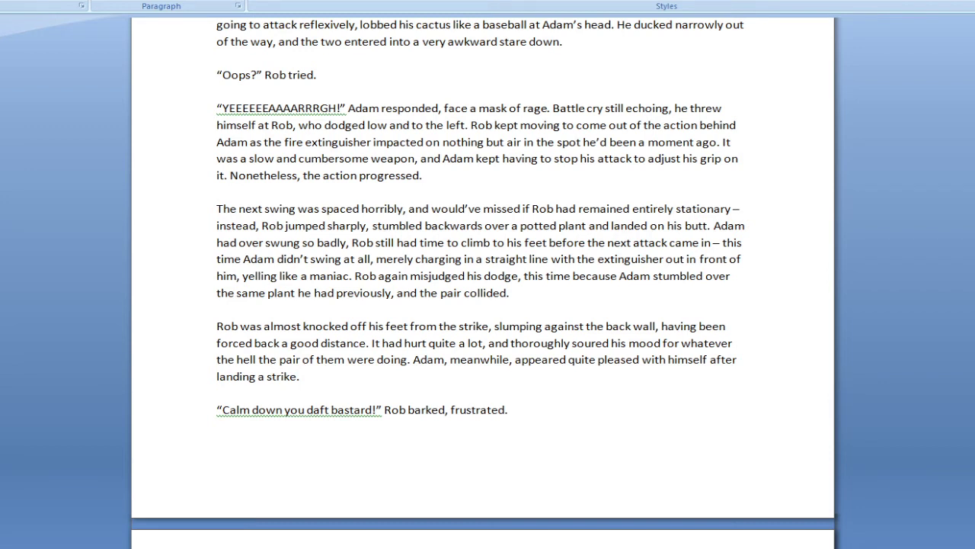
{"action": "scroll", "coordinate": [483, 305], "scroll_direction": "down", "scroll_amount": 2}
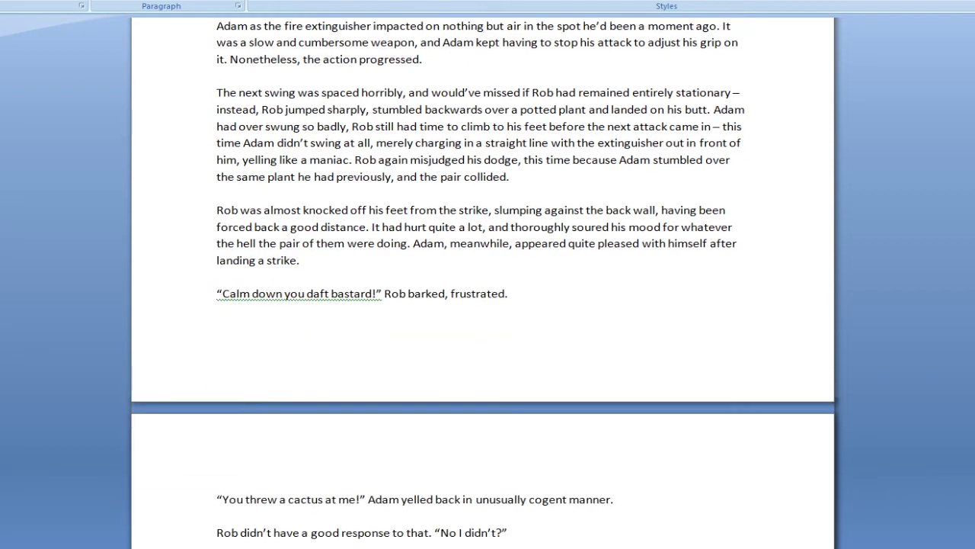
{"action": "scroll", "coordinate": [483, 305], "scroll_direction": "down", "scroll_amount": 1}
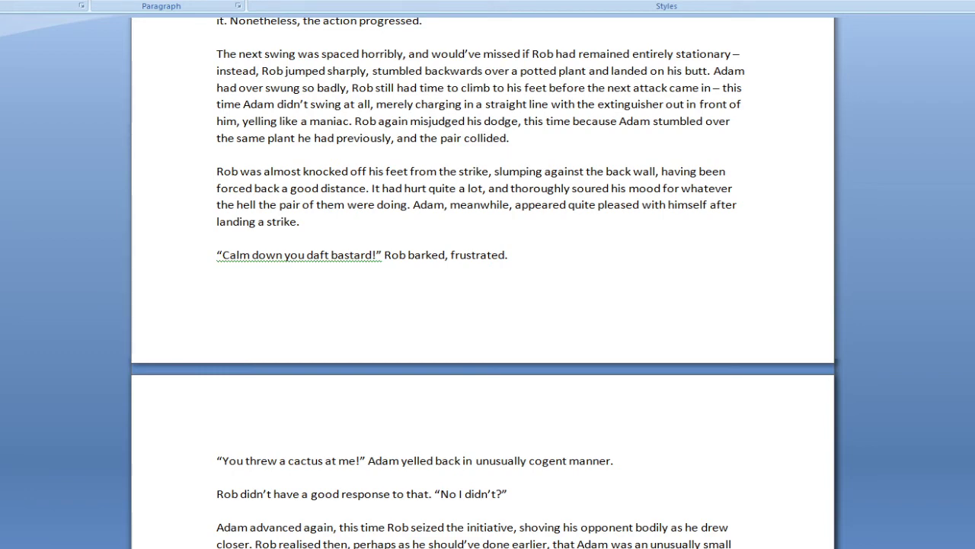
{"action": "scroll", "coordinate": [483, 305], "scroll_direction": "down", "scroll_amount": 7}
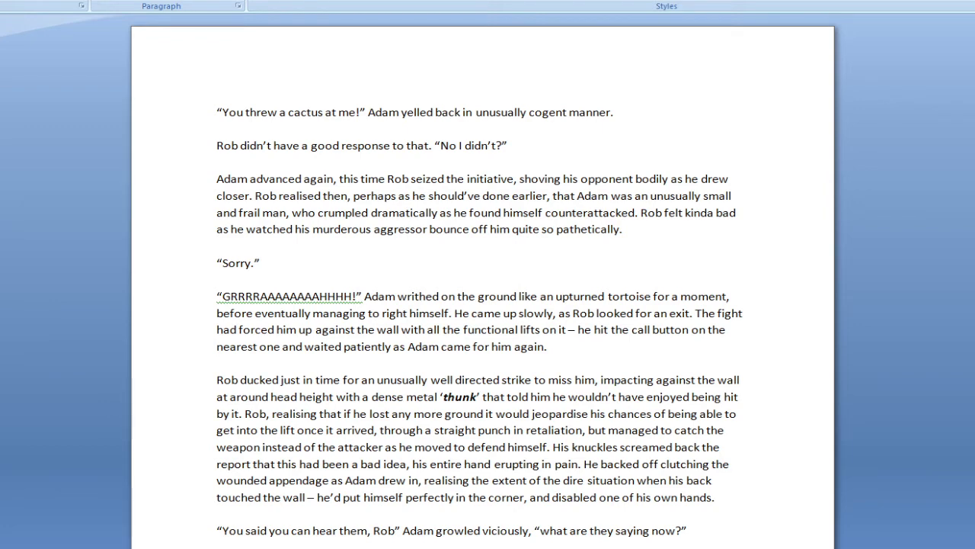
{"action": "scroll", "coordinate": [488, 304], "scroll_direction": "down", "scroll_amount": 3}
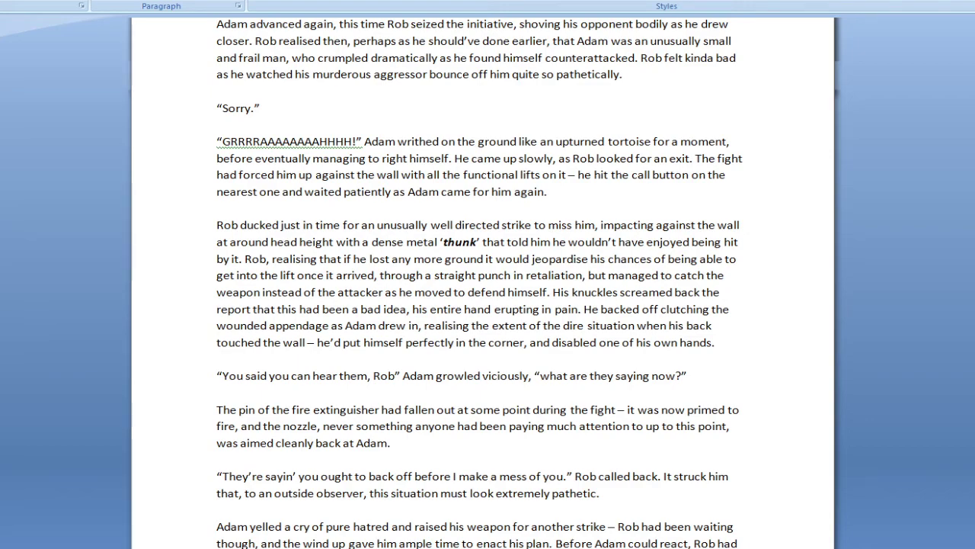
{"action": "scroll", "coordinate": [488, 282], "scroll_direction": "down", "scroll_amount": 3}
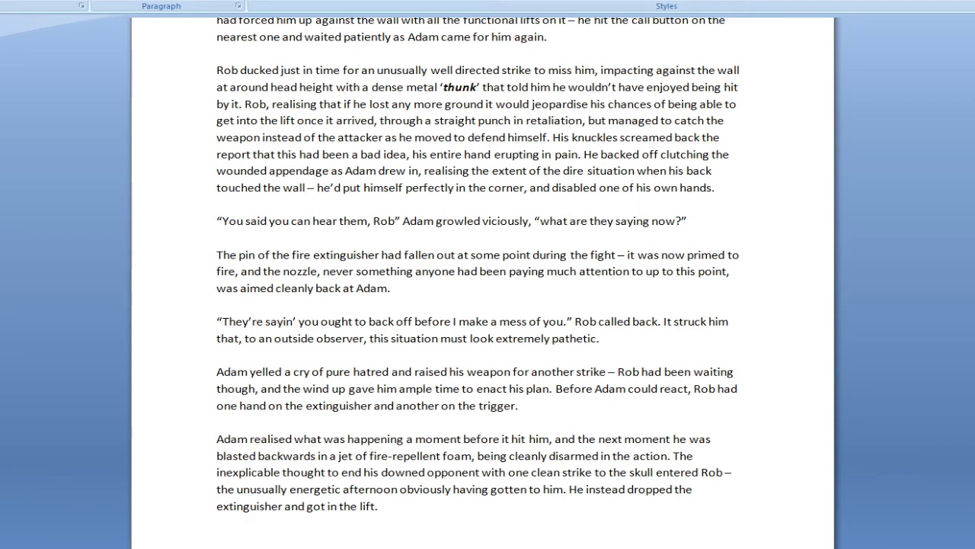
{"action": "scroll", "coordinate": [488, 266], "scroll_direction": "down", "scroll_amount": 1}
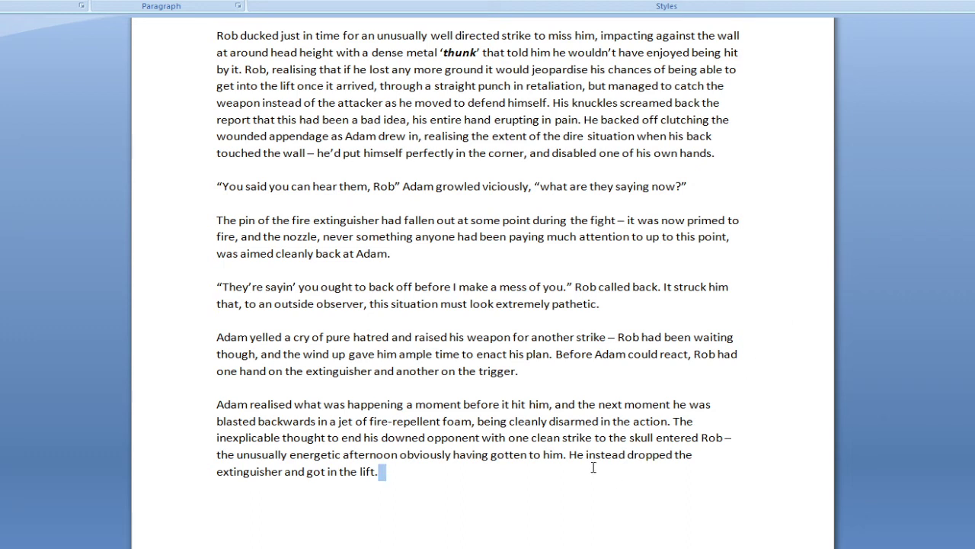
Highlight the sentence "He instead dropped the extinguisher and got in the lift." in yellow.
{"action": "left_click_drag", "start_coordinate": [383, 472], "coordinate": [570, 460]}
{"action": "left_click", "coordinate": [61, 1]}
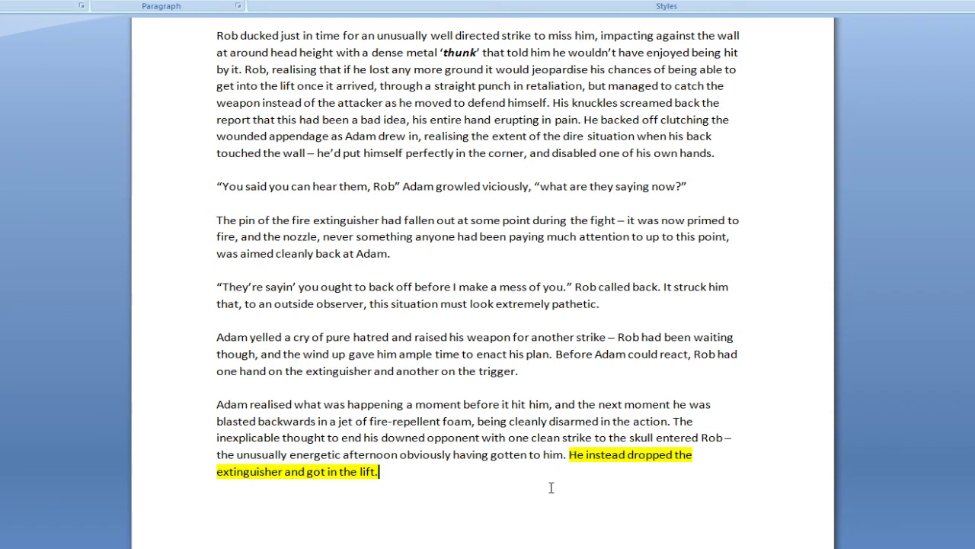
{"action": "left_click", "coordinate": [570, 456], "text": "shift"}
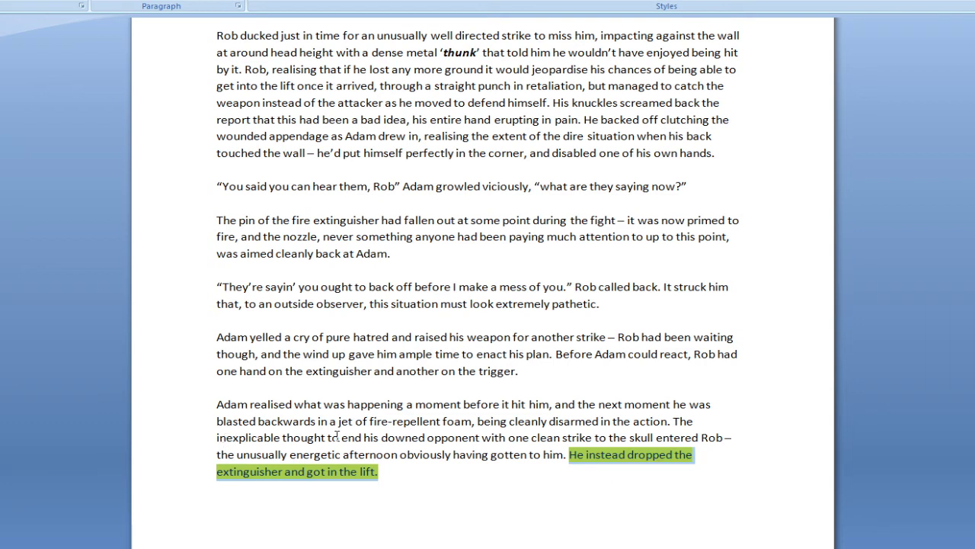
{"action": "left_click_drag", "start_coordinate": [429, 438], "coordinate": [572, 442]}
{"action": "left_click", "coordinate": [738, 446]}
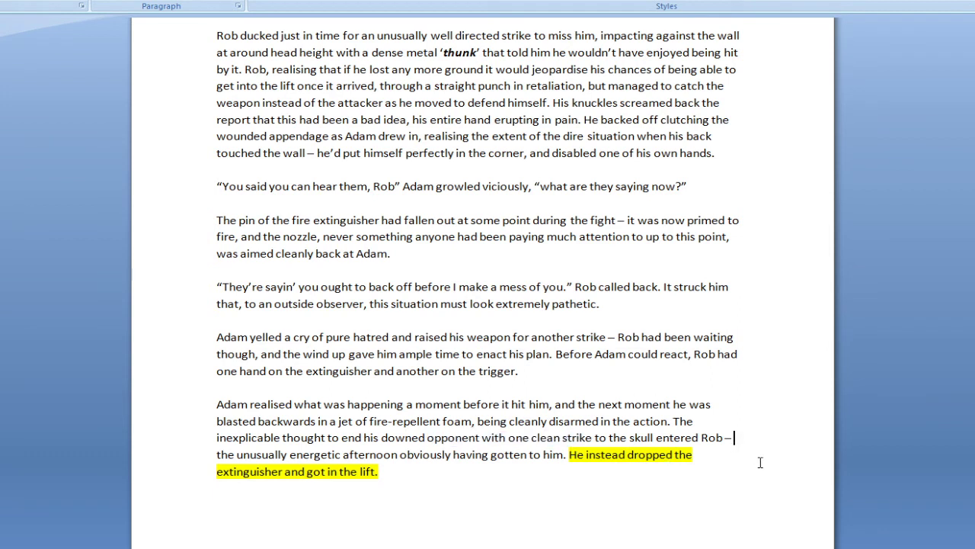
{"action": "key", "text": "Return"}
{"action": "key", "text": "Return"}
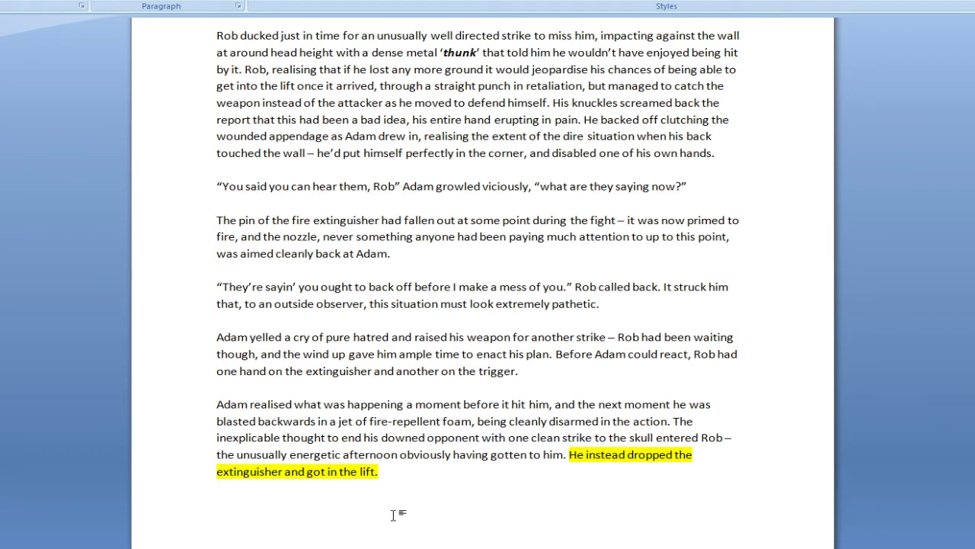